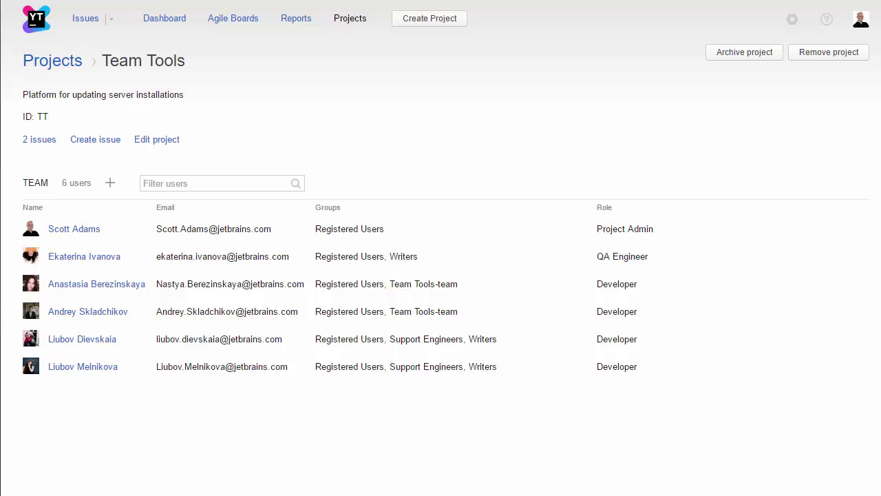
Add a seventh member to the Team Tools project team from the users list
left_click(111, 182)
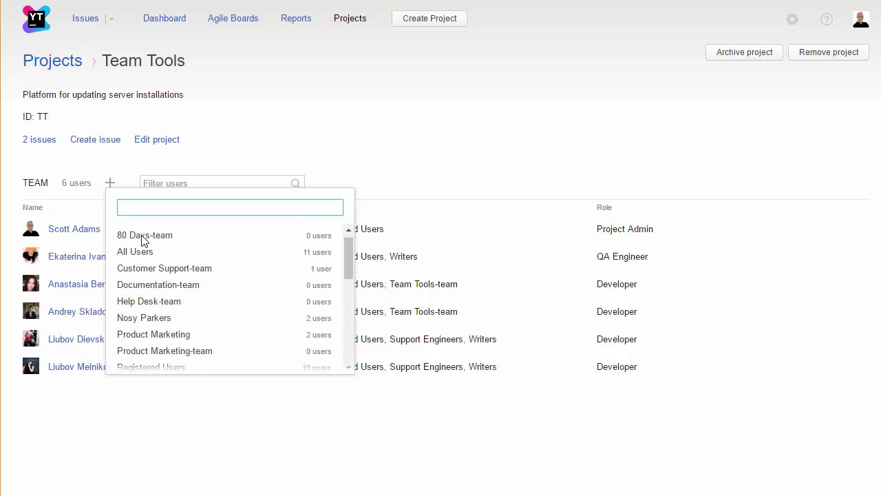
scroll(142, 242, "down", 10)
left_click(147, 329)
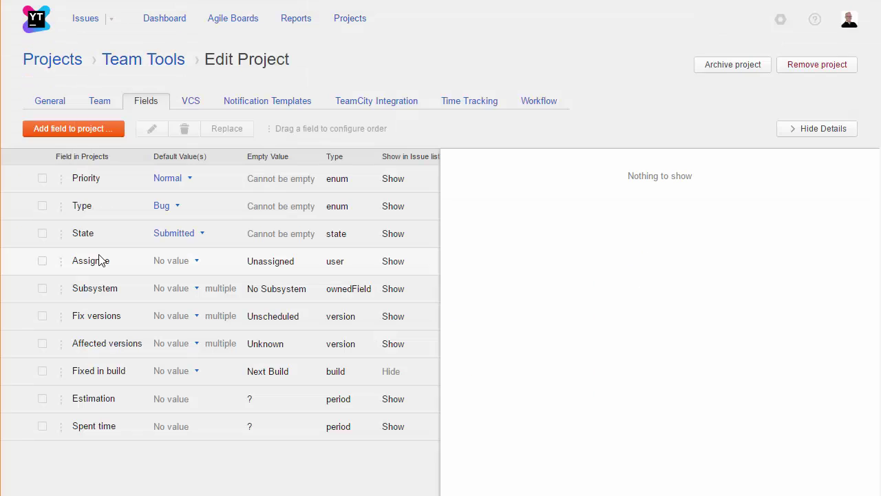
Inspect the Team Tools Priority, Type, State, Assignee and Subsystem field details in turn
left_click(99, 259)
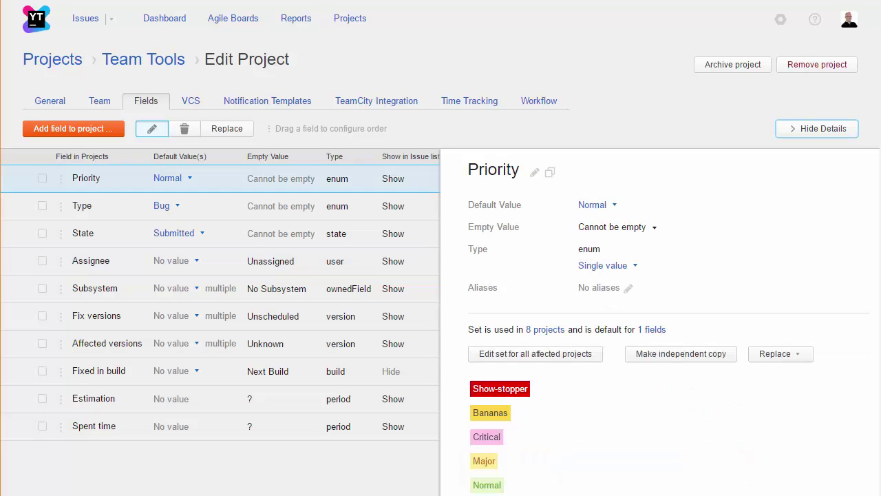
left_click(82, 205)
left_click(83, 233)
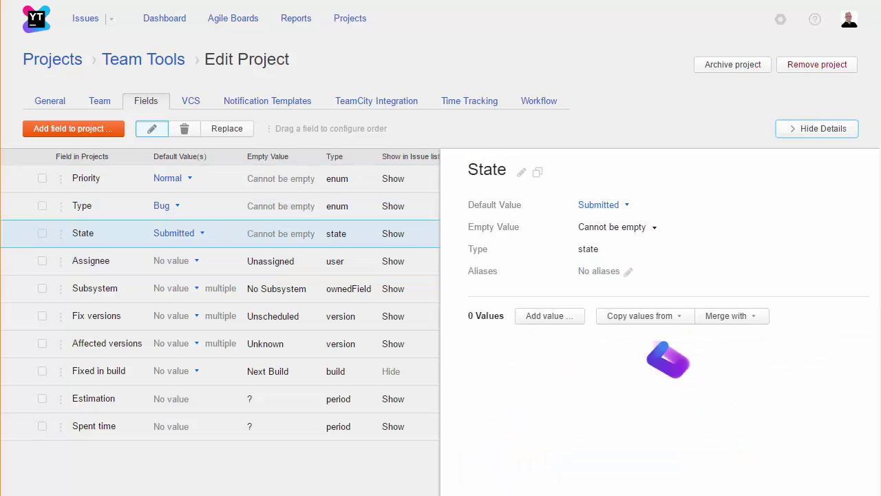
left_click(91, 261)
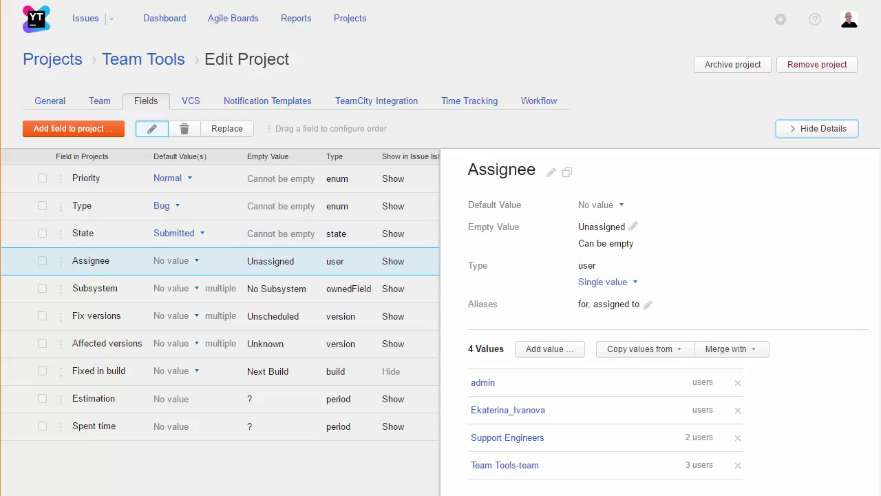
left_click(95, 288)
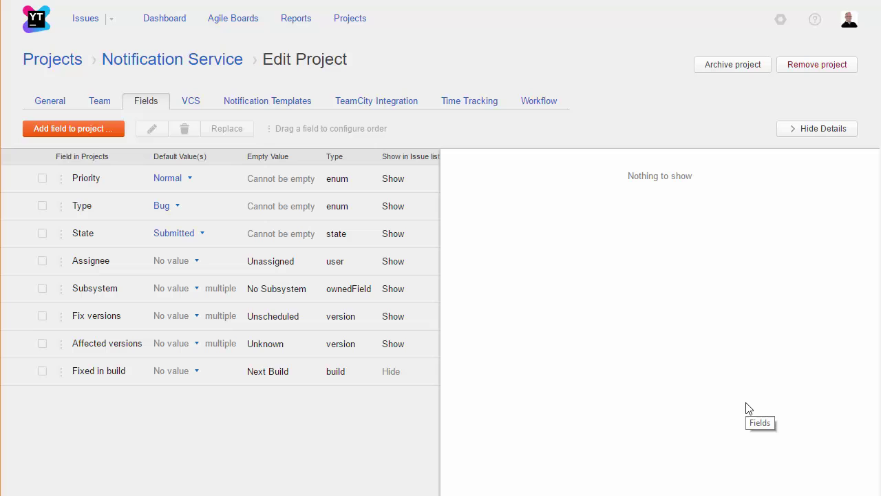
Show Notification Service's Priority field details, whose value set is shared across 9 projects
left_click(141, 180)
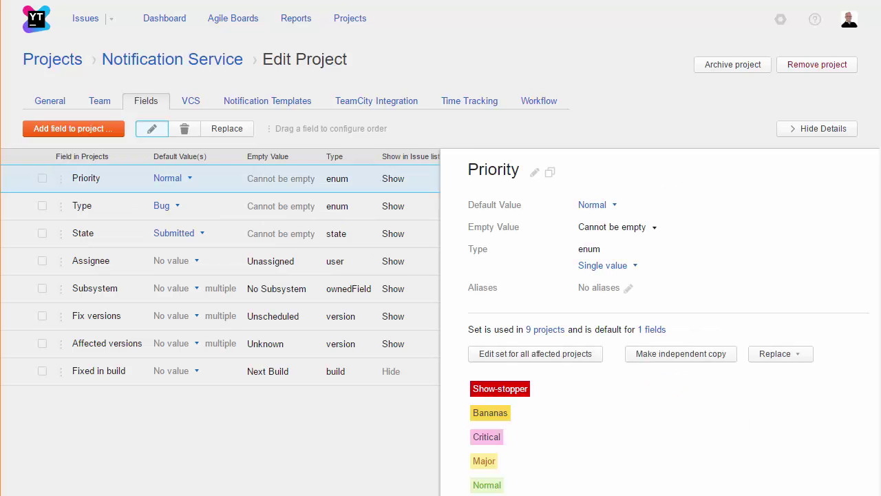
Add the existing Due Date field to the Notification Service project
left_click(90, 132)
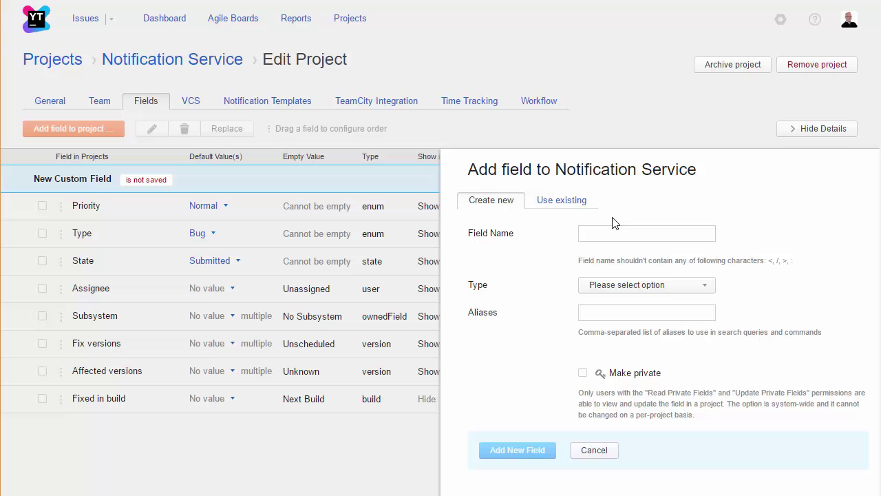
left_click(570, 203)
left_click(480, 273)
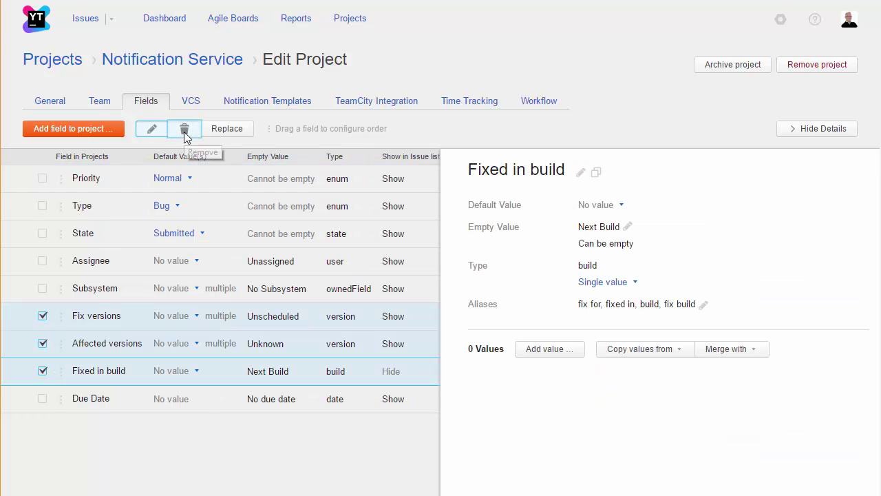
Delete the Fix versions, Affected versions and Fixed in build fields from the project
left_click(184, 129)
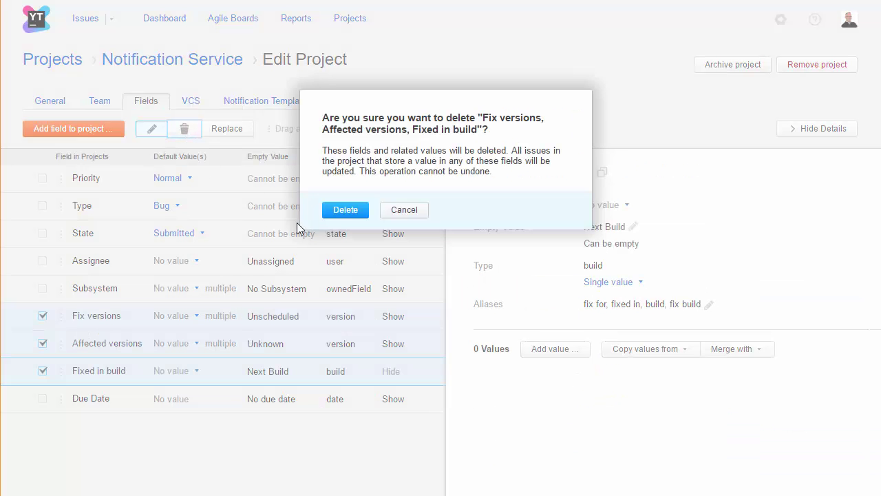
left_click(345, 210)
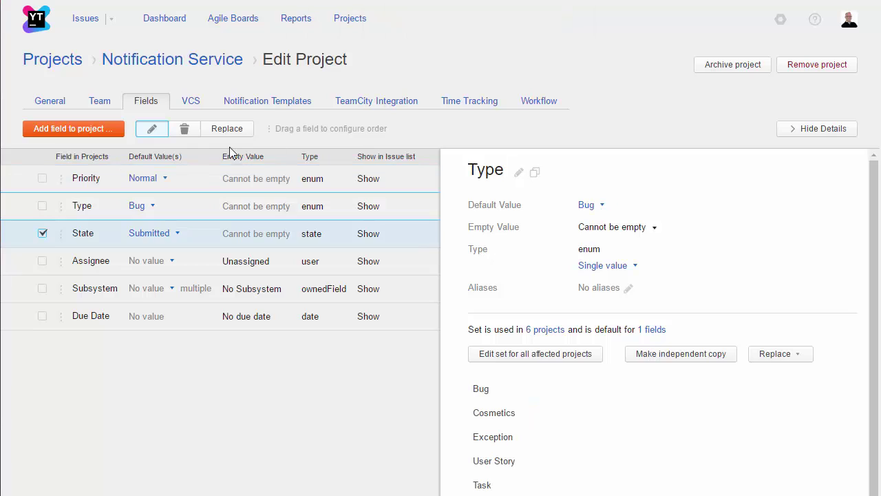
left_click(223, 129)
Place the State field directly after Priority, above Type
left_click(240, 180)
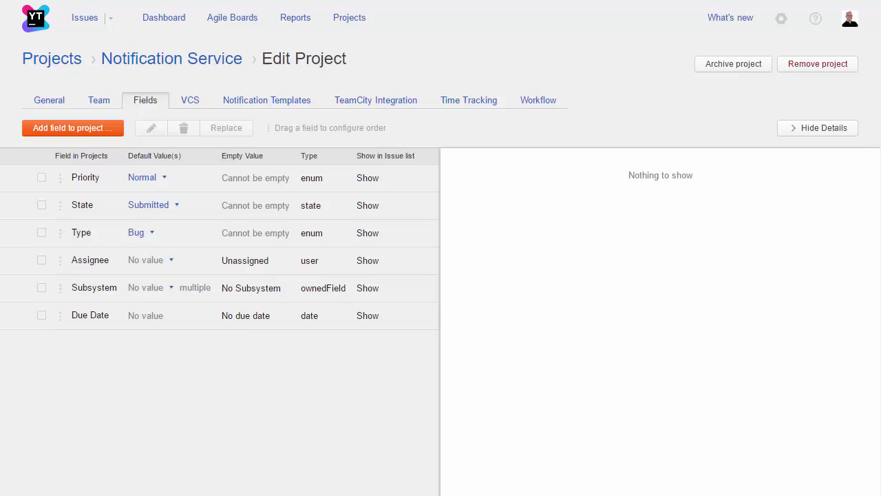
Set Priority's empty value to Can be empty and its default to No Value
left_click(77, 180)
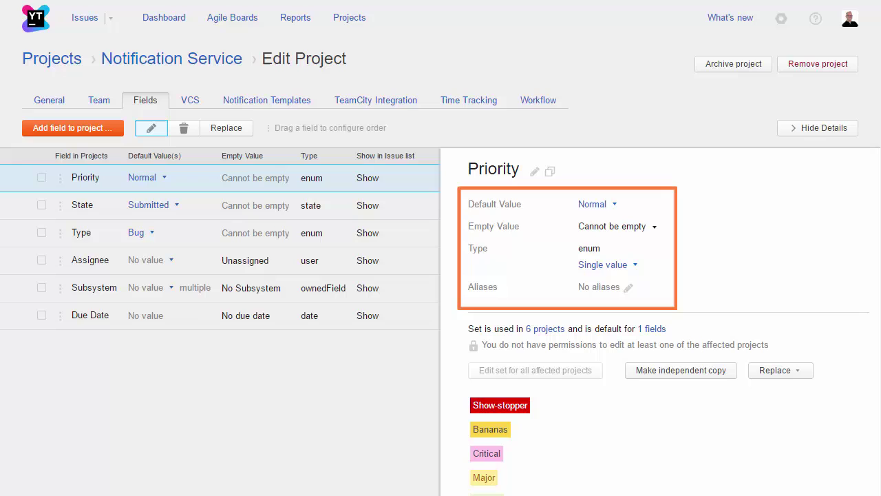
left_click(655, 227)
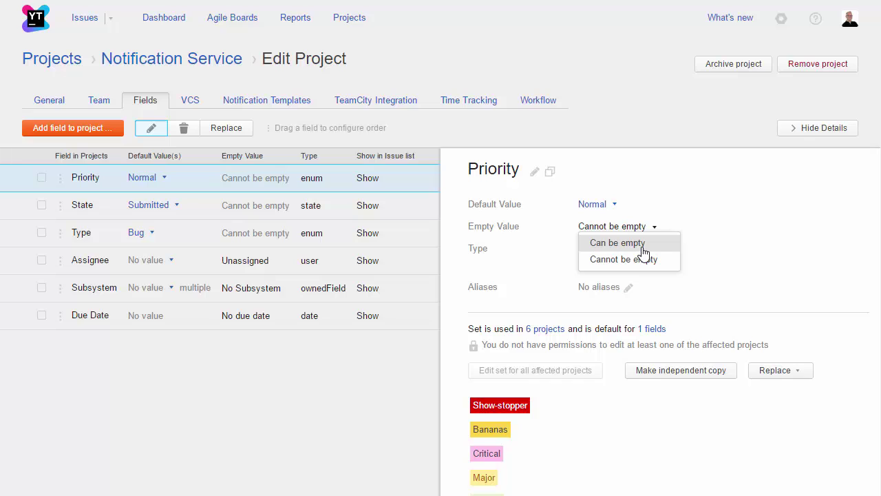
left_click(644, 244)
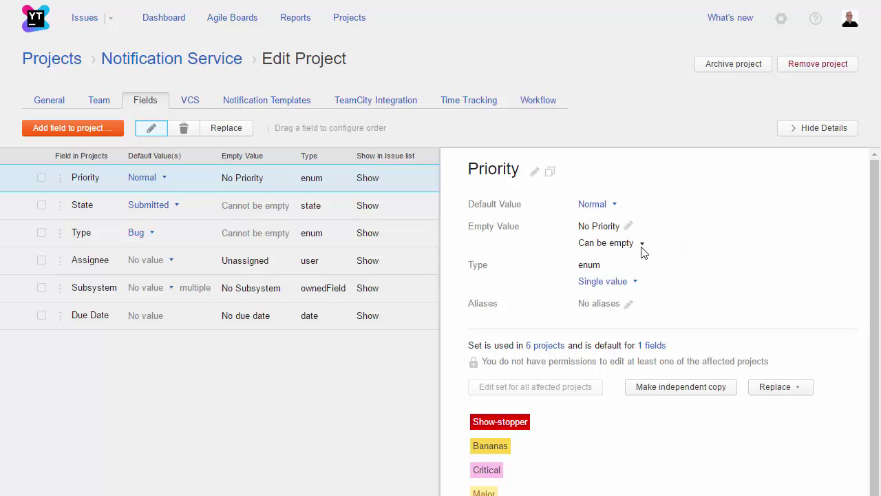
left_click(616, 205)
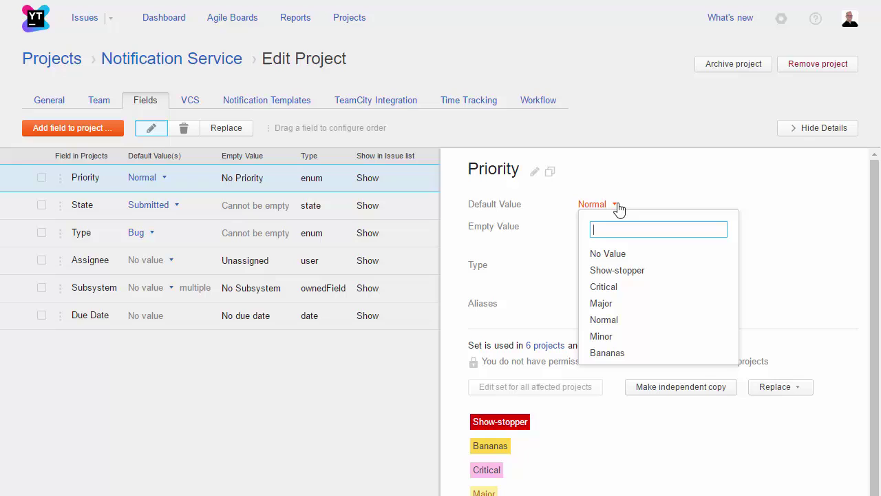
left_click(614, 255)
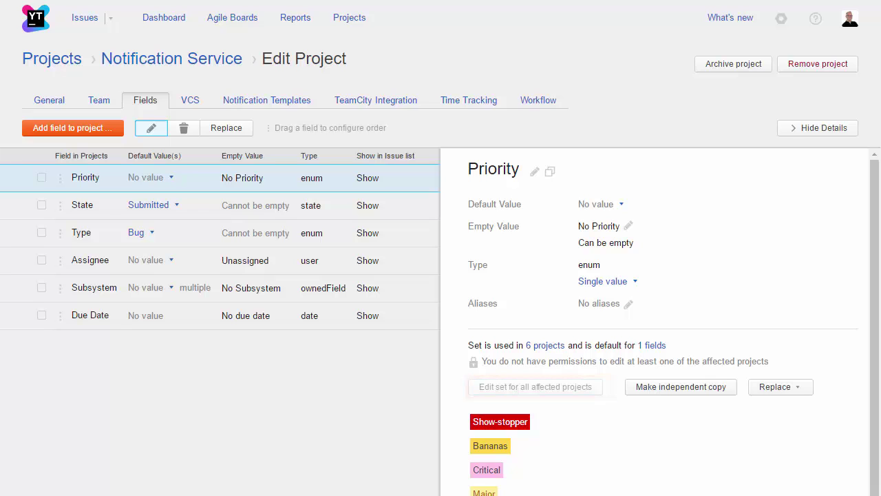
mouse_move(528, 352)
Make an independent copy of the Priority values and save Meh with a grey colour
left_click(680, 388)
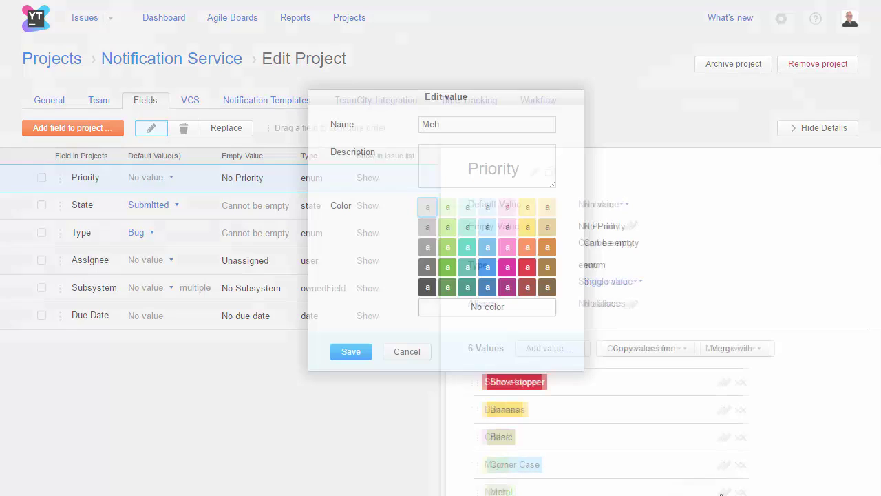
left_click(427, 227)
left_click(349, 351)
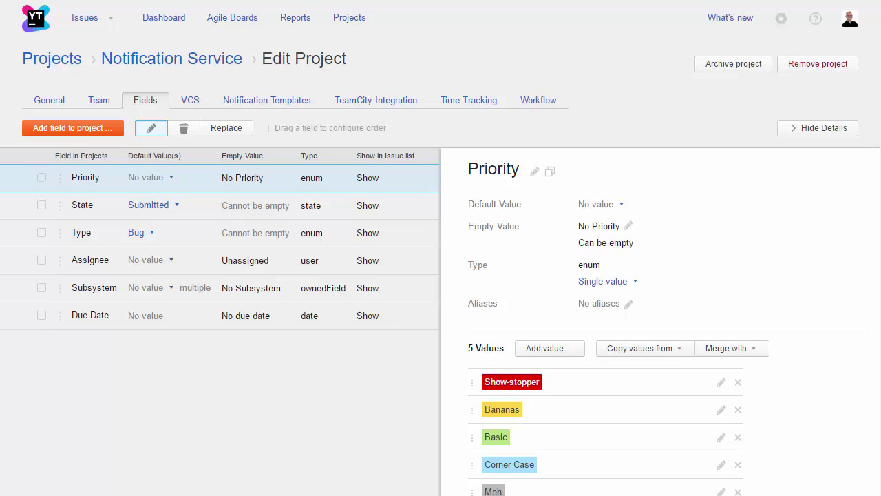
left_click(82, 206)
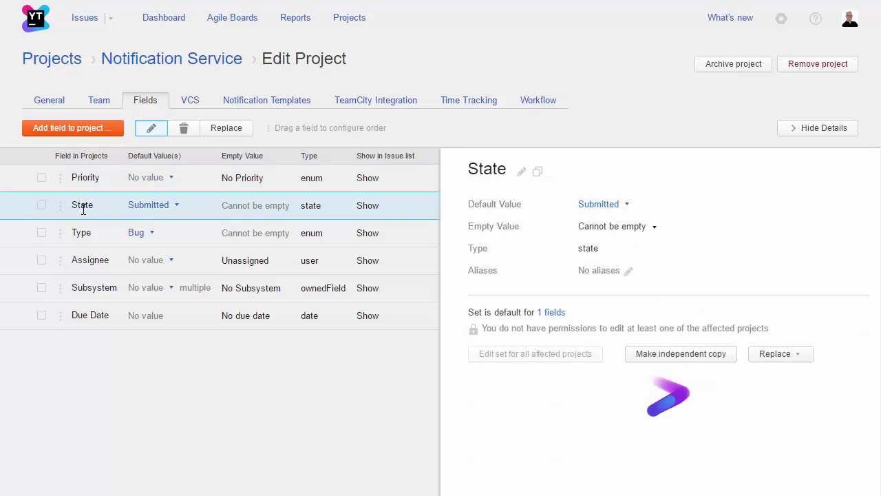
Turn State into a project-only copy and rename it to Status
left_click(522, 174)
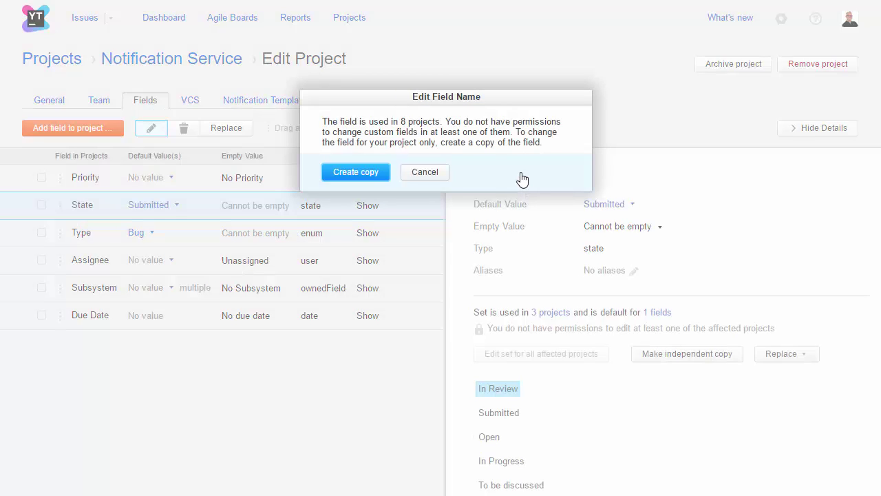
left_click(347, 173)
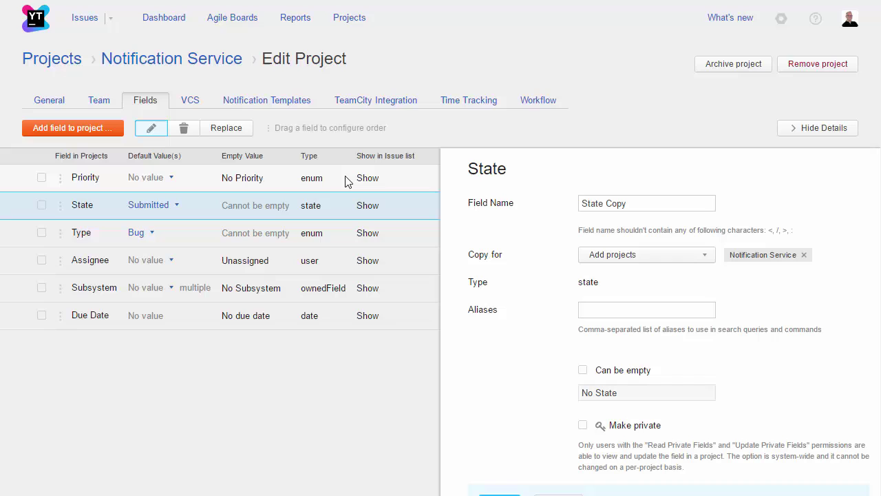
triple_click(631, 203)
type("Status")
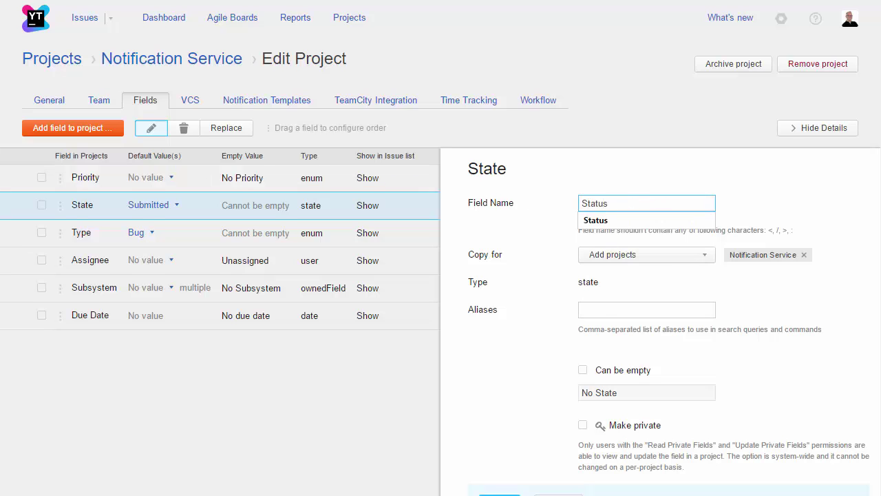
key("Return")
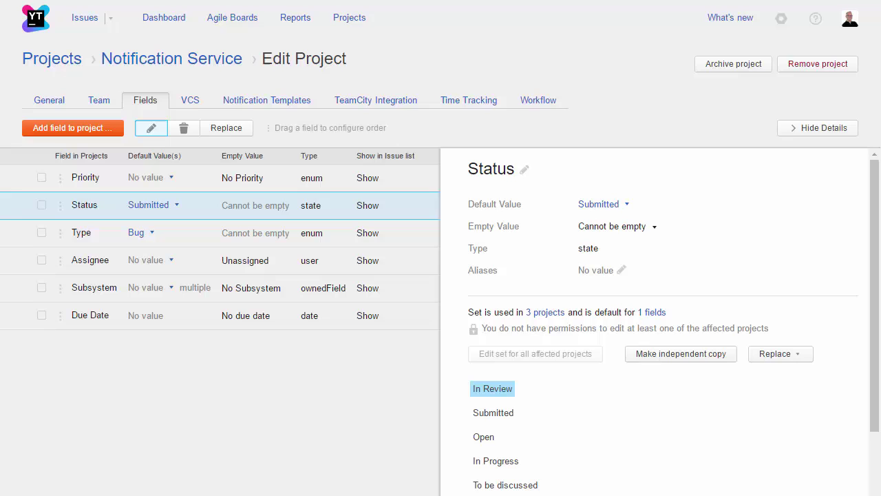
Add a Web UI value with an owner to the Subsystem field
scroll(836, 242, "down", 3)
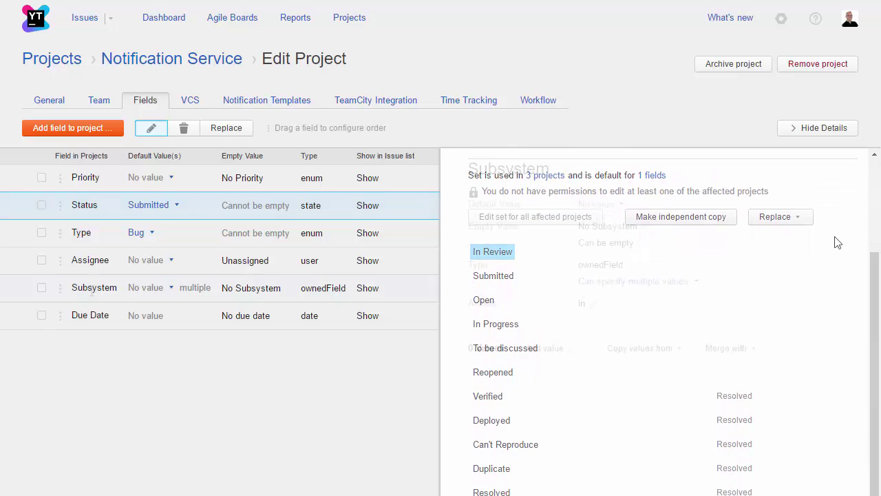
left_click(92, 289)
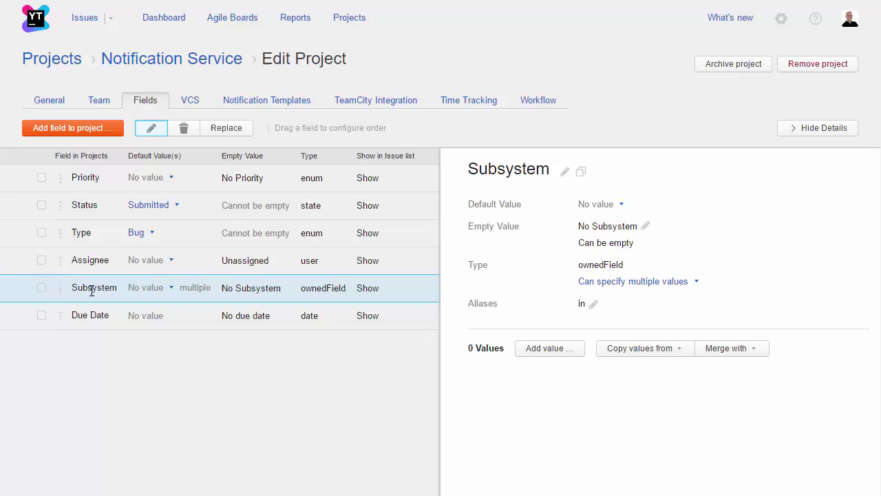
left_click(549, 348)
type("Web UI")
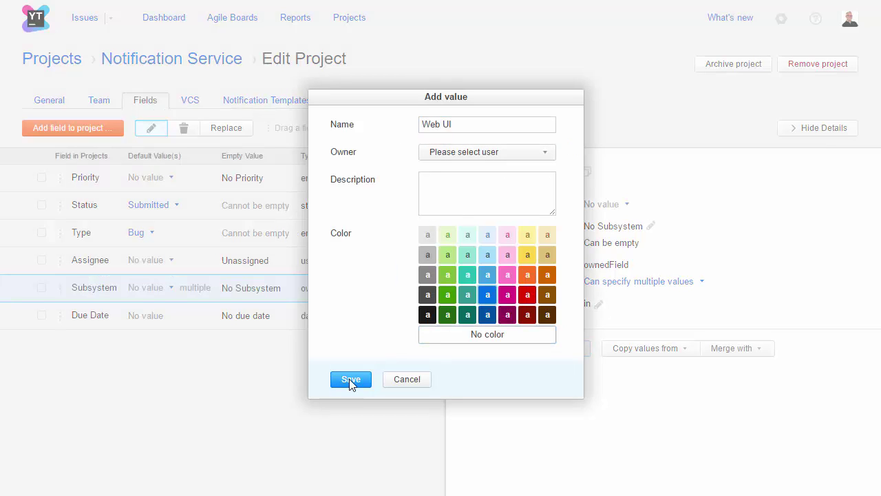
left_click(531, 152)
left_click(468, 301)
left_click(352, 379)
Copy values from another project's Subsystem set, then merge with a third project's set
left_click(647, 348)
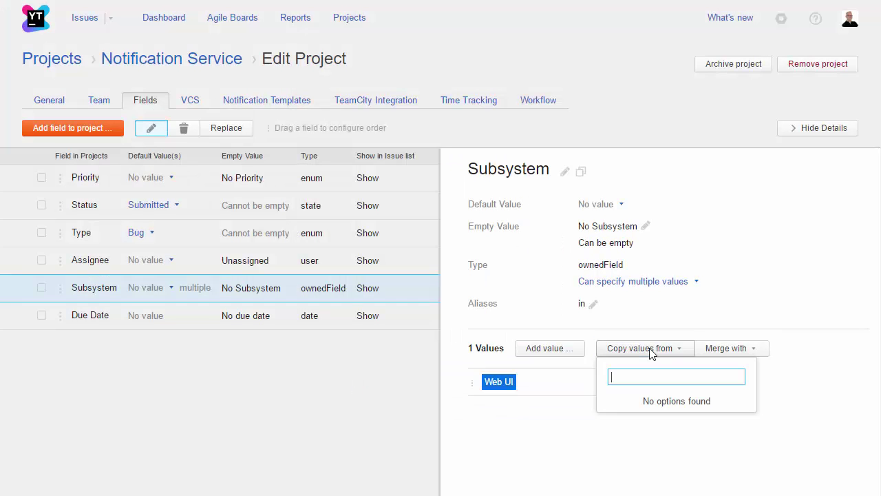
left_click(639, 404)
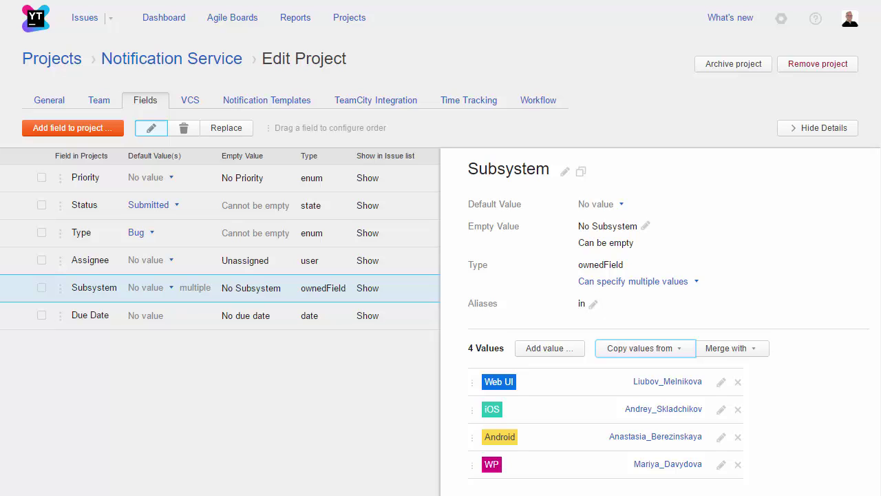
left_click(762, 353)
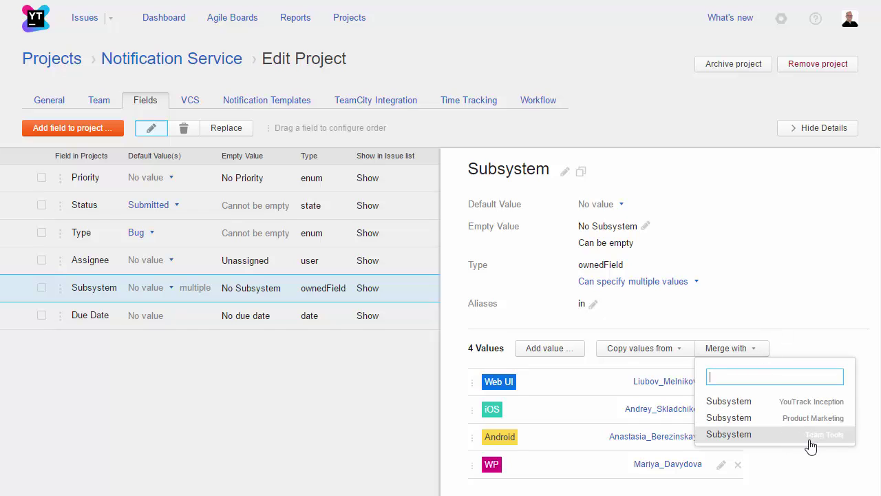
left_click(757, 434)
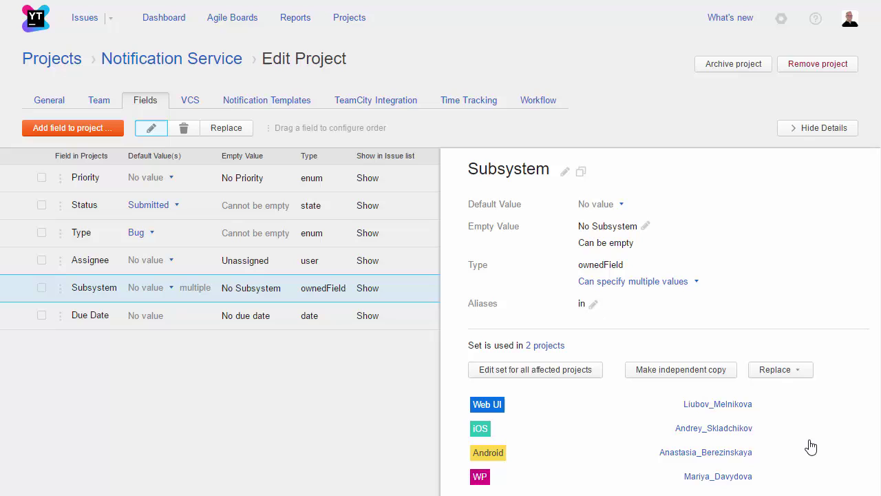
Move Web UI below Windows Phone, then raise Due Date and Subsystem in the field order
left_click(572, 370)
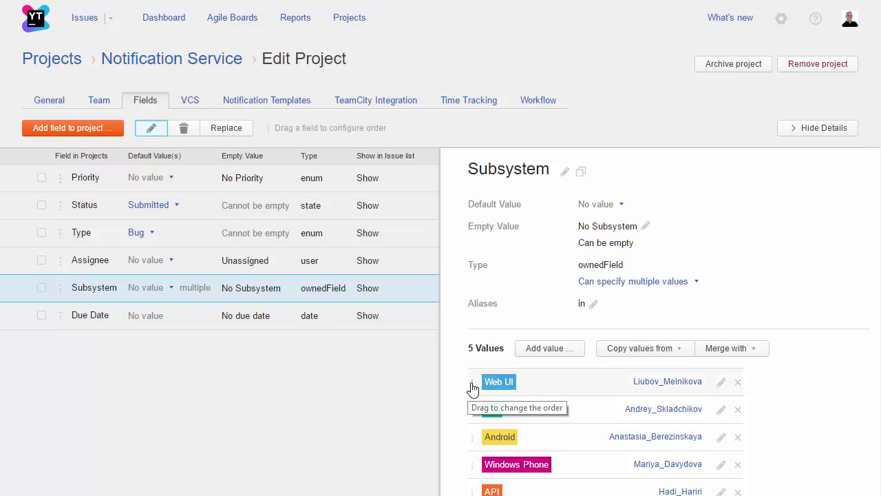
left_click_drag(471, 382, 464, 475)
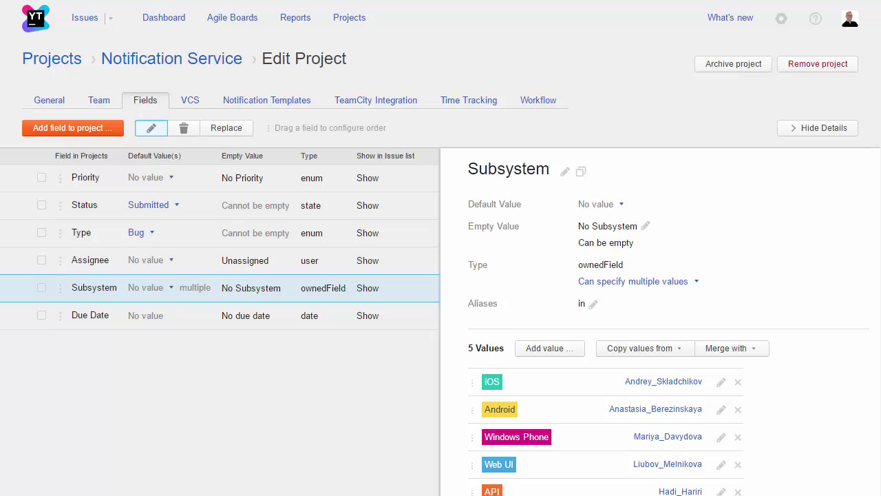
left_click_drag(57, 317, 49, 203)
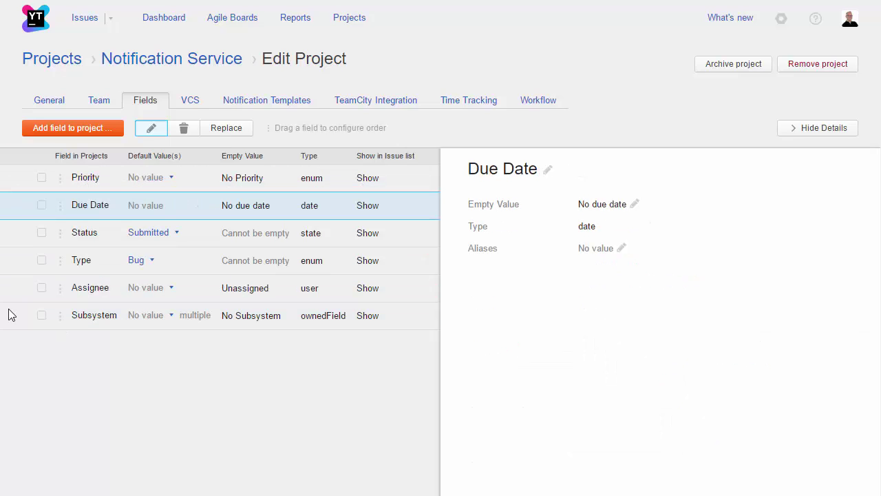
left_click_drag(55, 315, 55, 233)
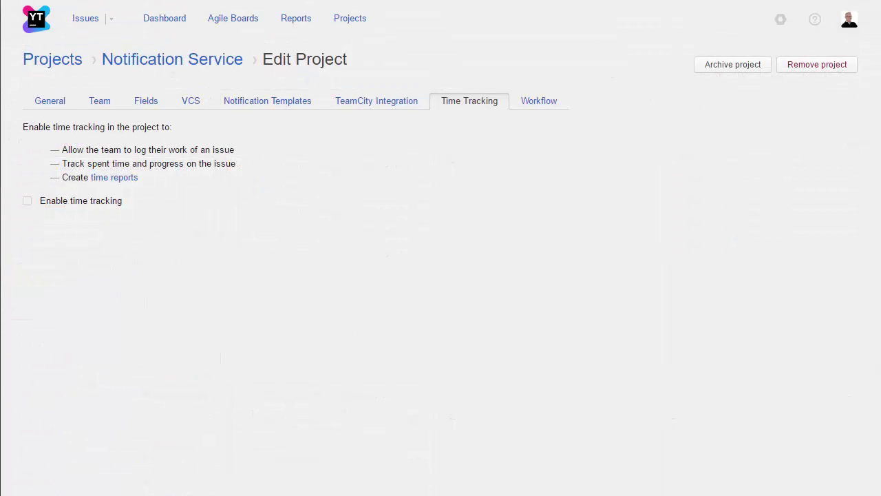
Enable time tracking with Estimation as the estimate field and Spent time as the time spent field
left_click(27, 201)
left_click(175, 226)
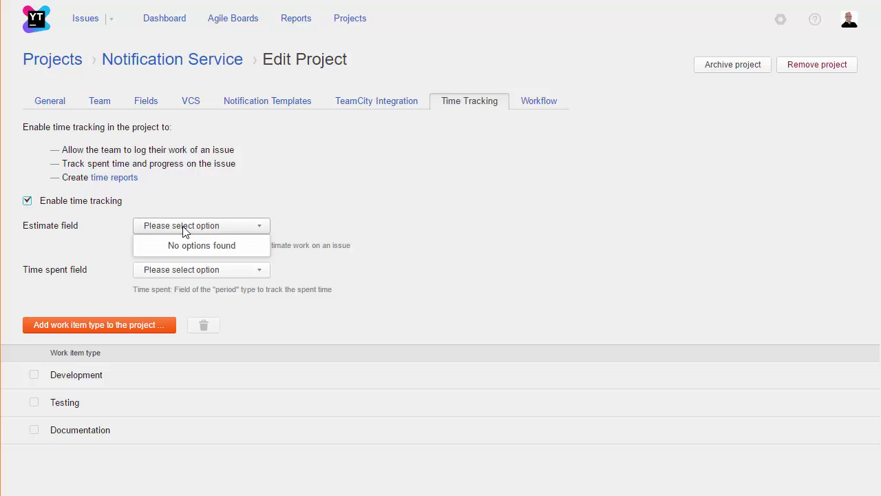
left_click(191, 247)
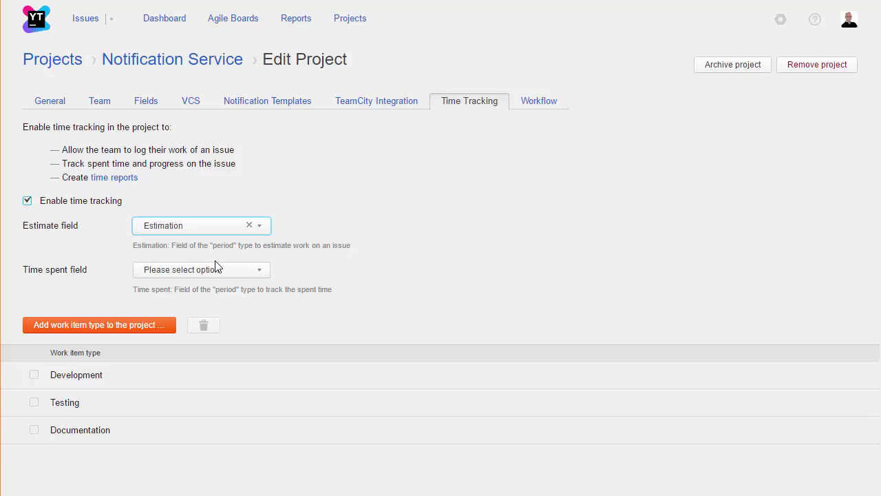
left_click(219, 271)
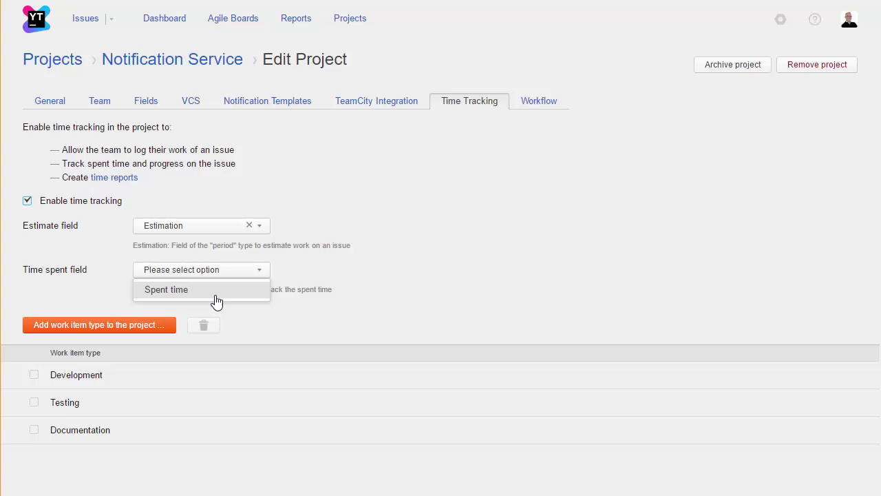
left_click(217, 295)
Add a new work item type named 'Layout'
left_click(73, 326)
type("Layou")
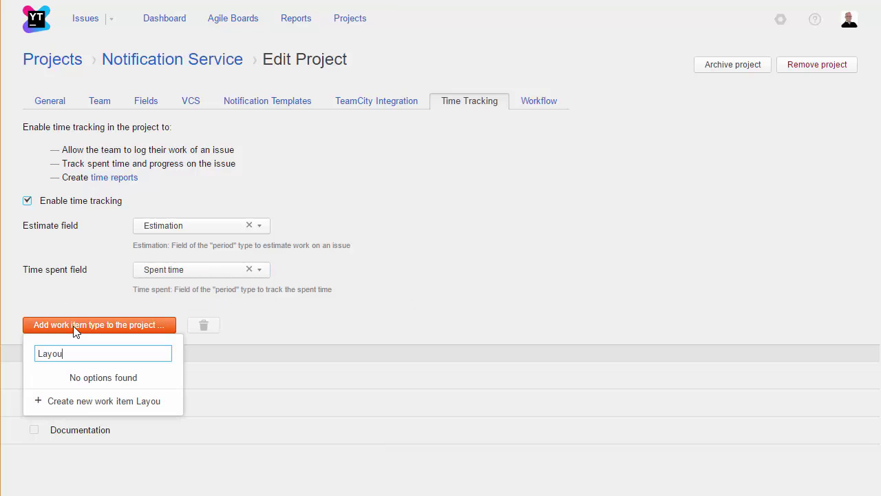
type("t")
left_click(75, 400)
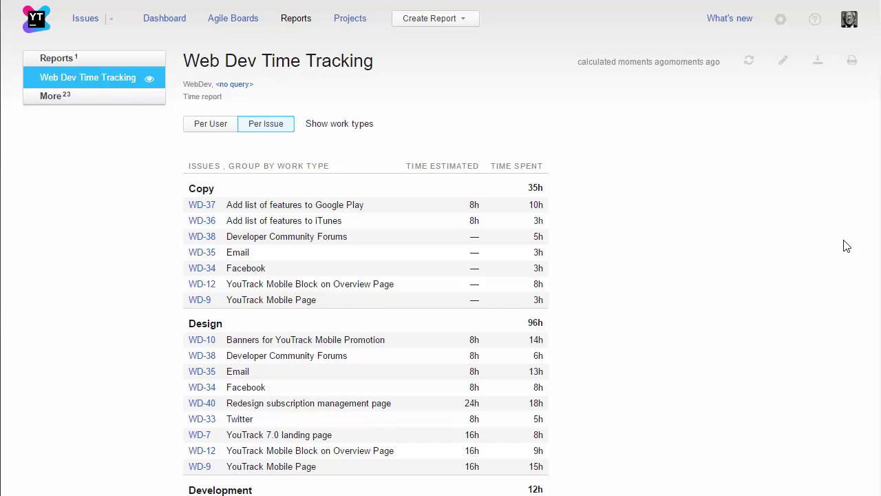
scroll(846, 246, "down", 1)
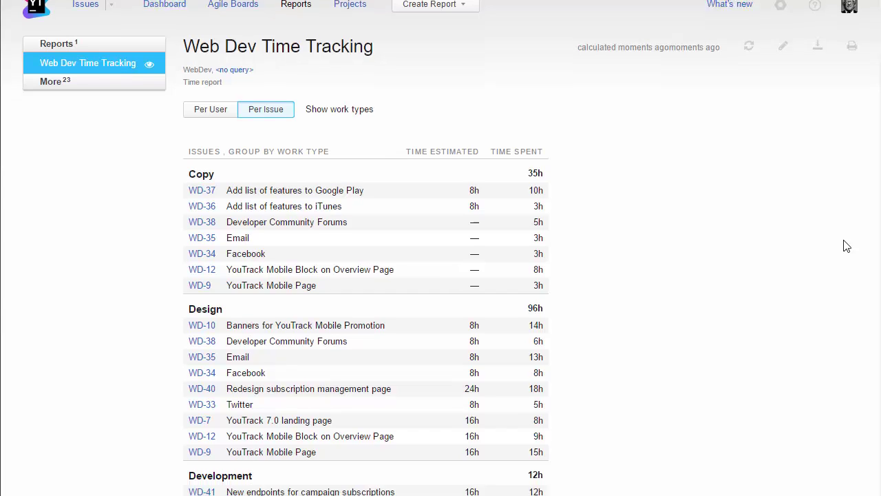
scroll(846, 246, "down", 1)
scroll(846, 246, "down", 3)
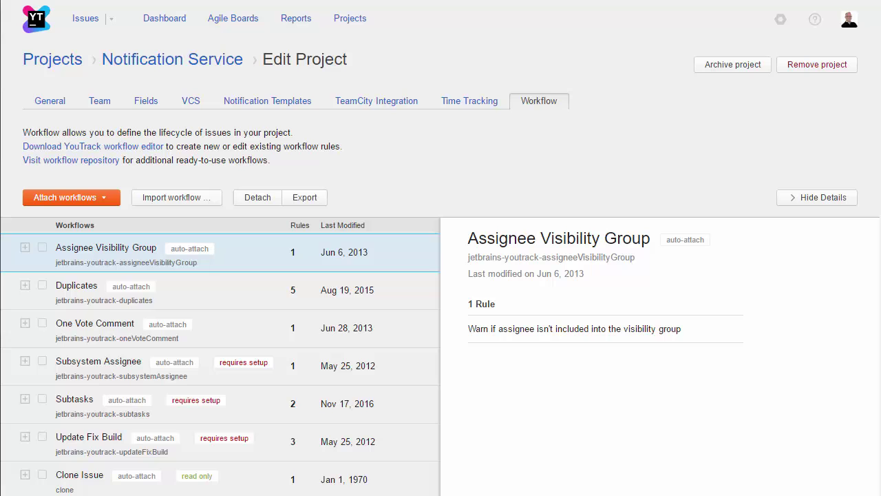
Deactivate the +1 vote rule in the One Vote Comment workflow
left_click(25, 323)
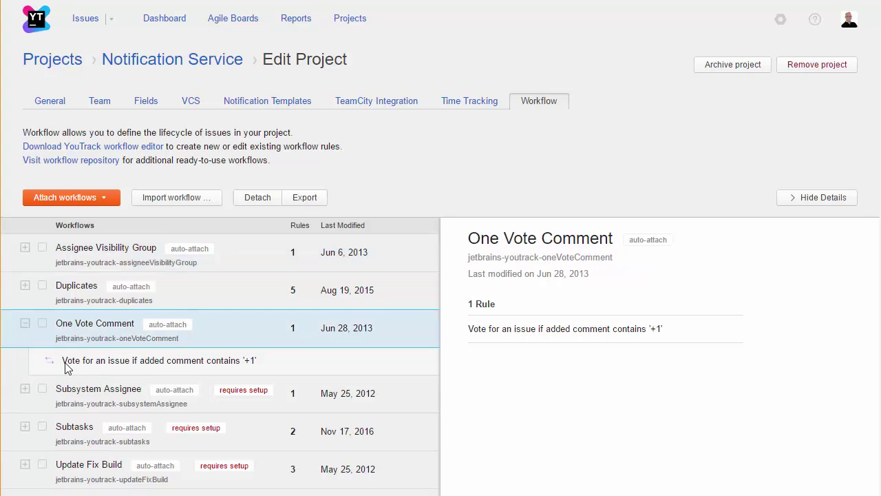
left_click(90, 363)
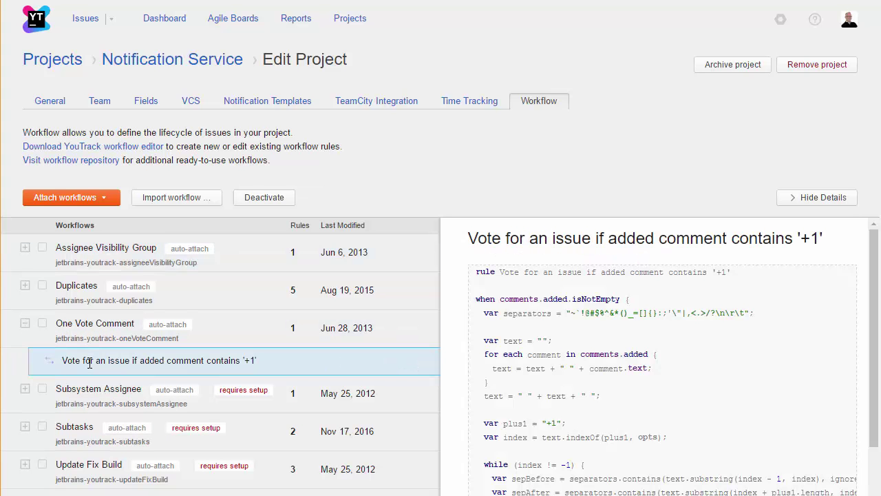
left_click(248, 197)
Detach Subsystem Assignee, attach Auto Raise Priority, and view its Critical to Show-Stopper rule
left_click(250, 200)
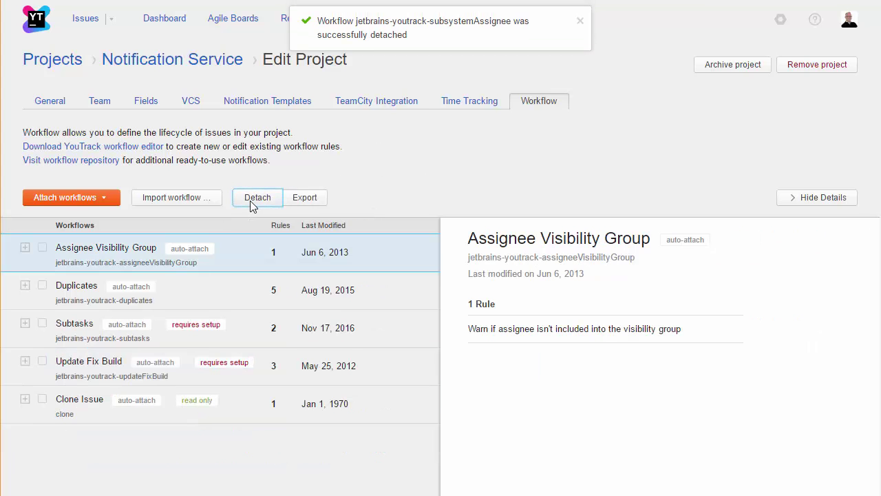
left_click(88, 201)
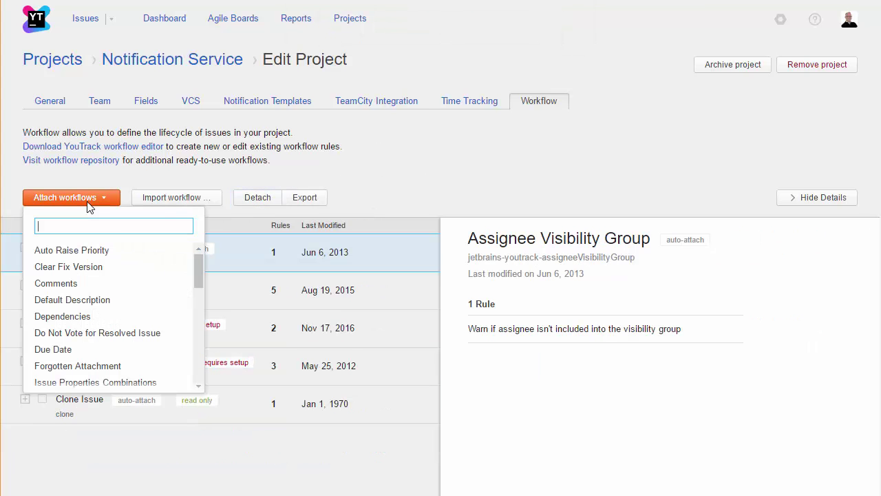
left_click(72, 250)
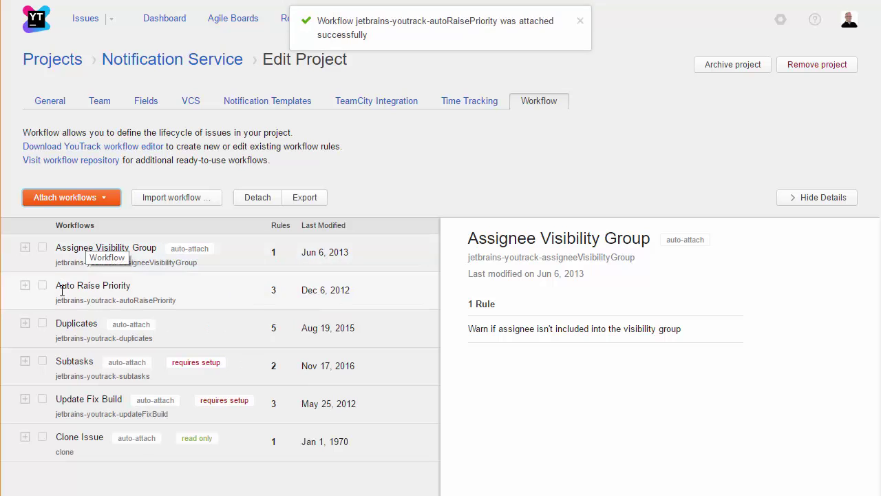
left_click(26, 286)
left_click(92, 322)
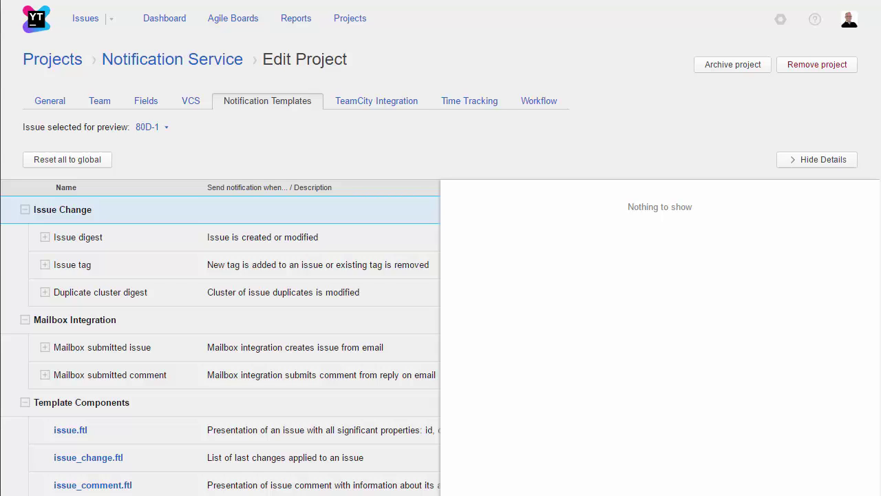
Preview the Issue digest template's email and Jabber versions, ending on the email
left_click(155, 237)
left_click(154, 271)
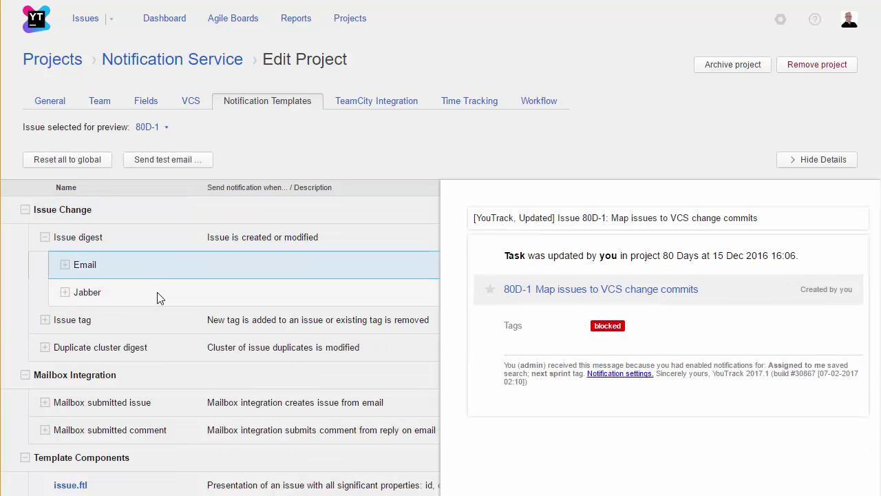
left_click(160, 296)
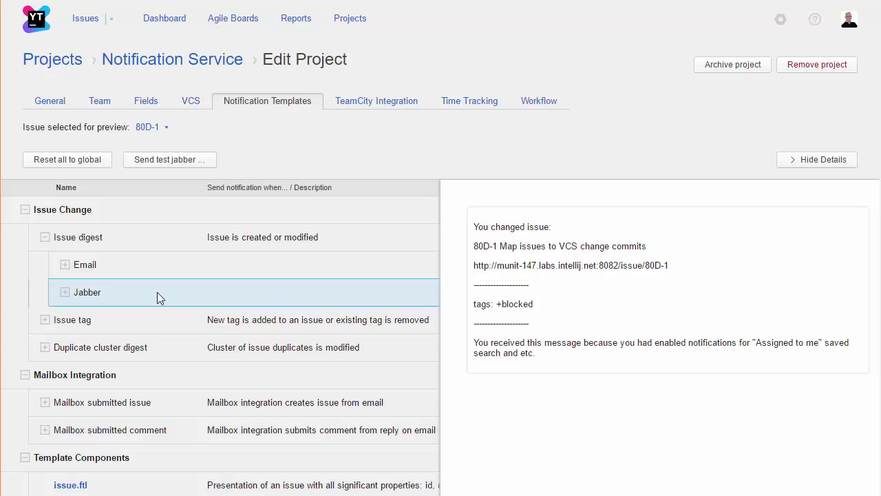
left_click(164, 272)
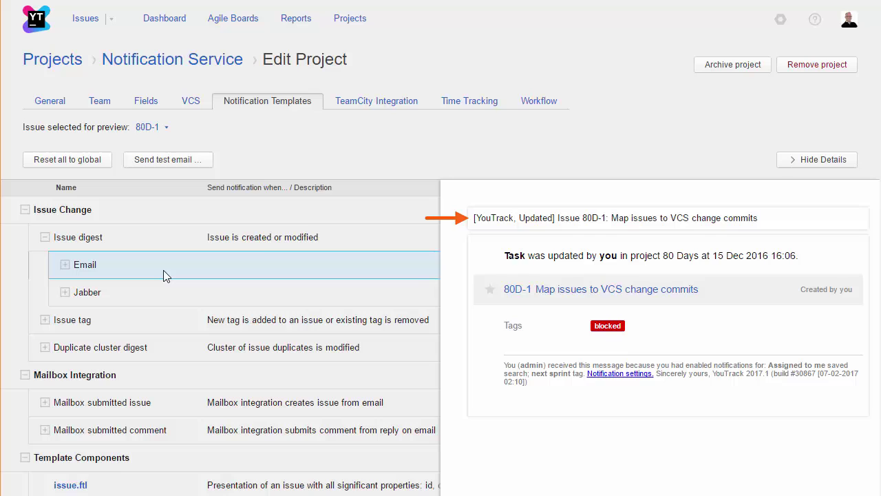
Select issue YTIR-11 as the issue used for the notification preview
left_click(166, 127)
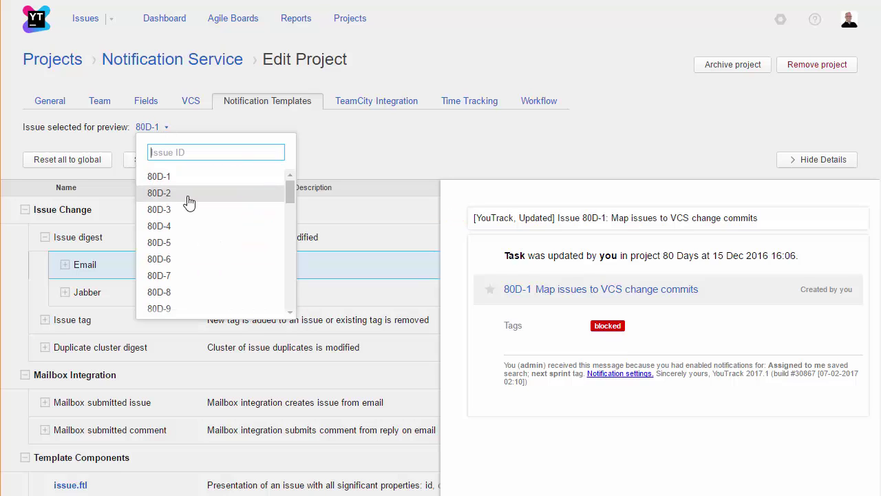
scroll(189, 199, "down", 5)
left_click(177, 260)
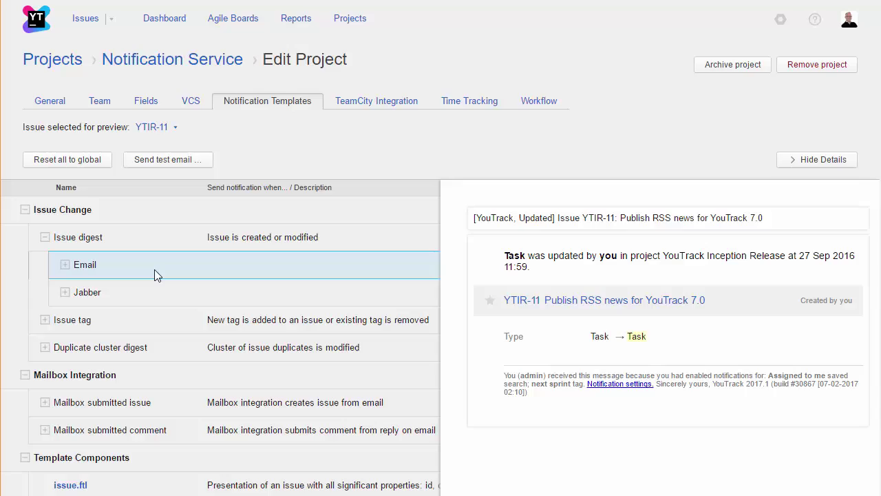
Scroll the template list down toward the Template Components section
scroll(596, 67, "down", 8)
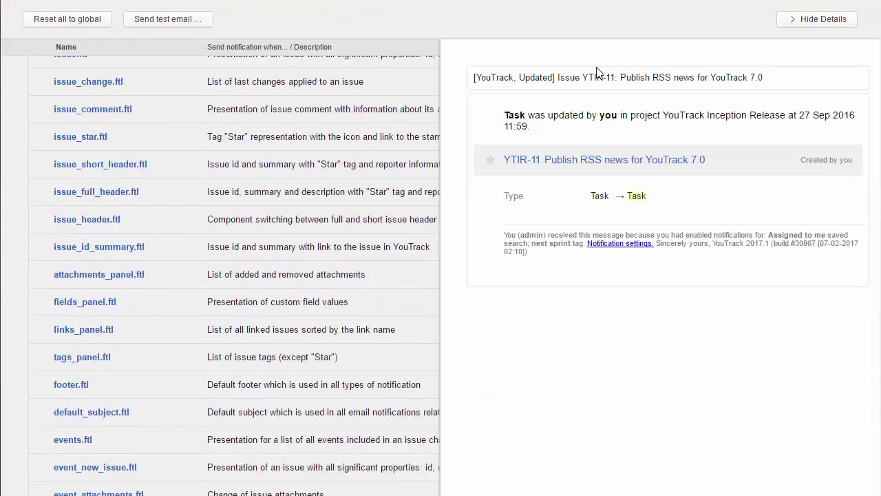
scroll(596, 66, "down", 5)
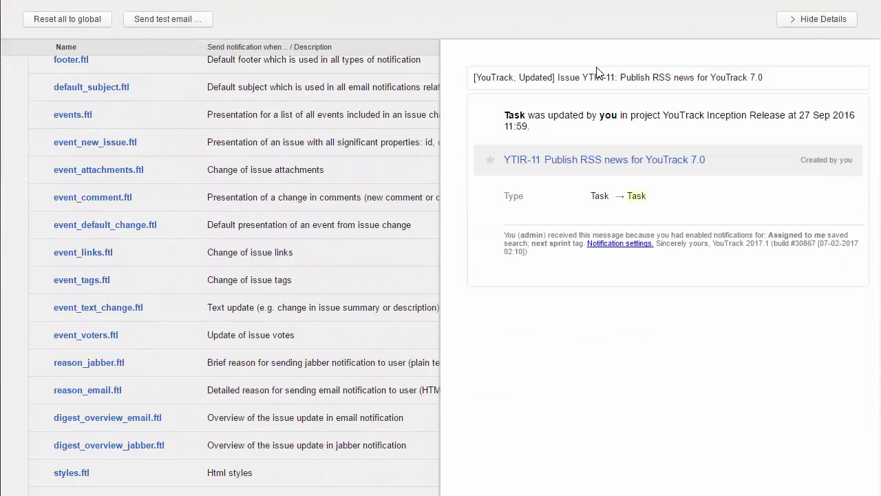